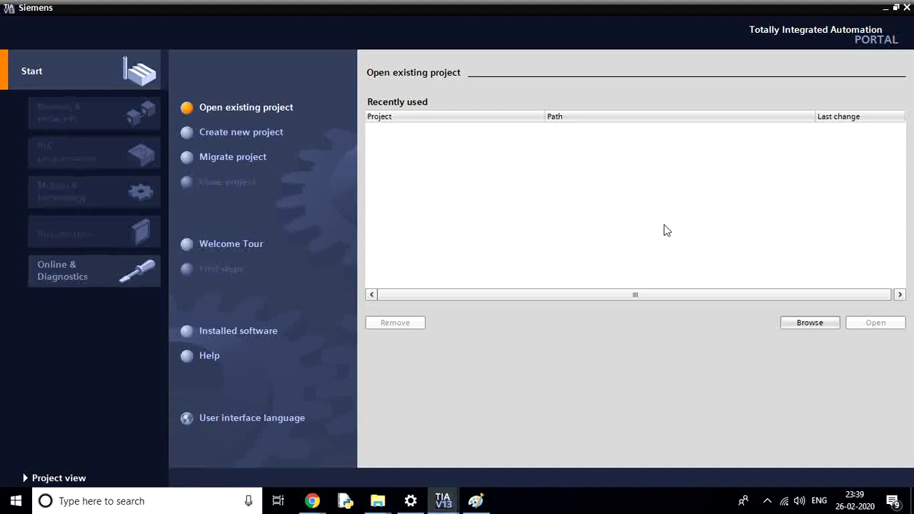
{"action": "left_click", "coordinate": [816, 325]}
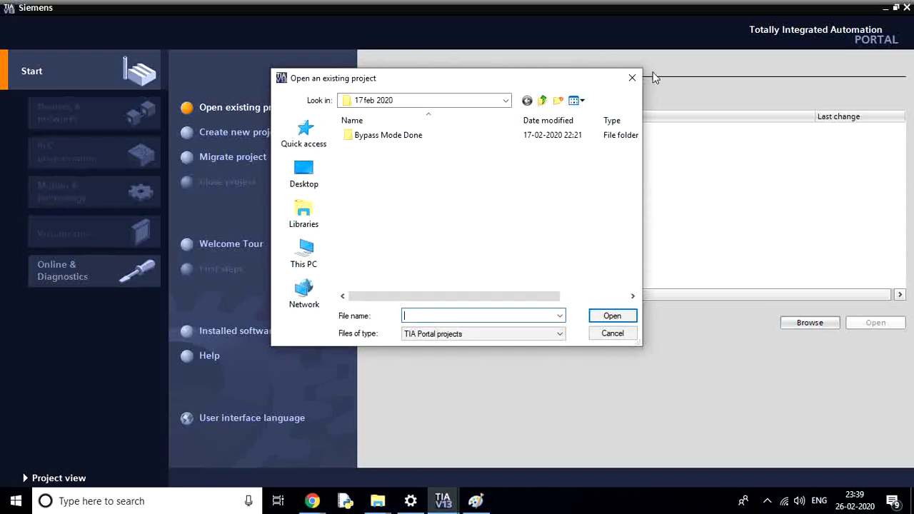
{"action": "left_click", "coordinate": [631, 79]}
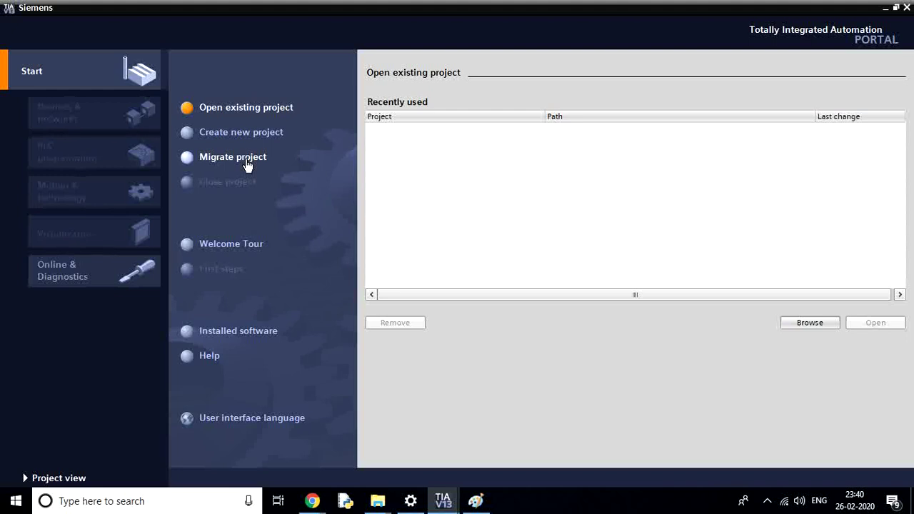
Show the installed software list (all V13 SP1) and switch to the project view.
{"action": "left_click", "coordinate": [241, 336]}
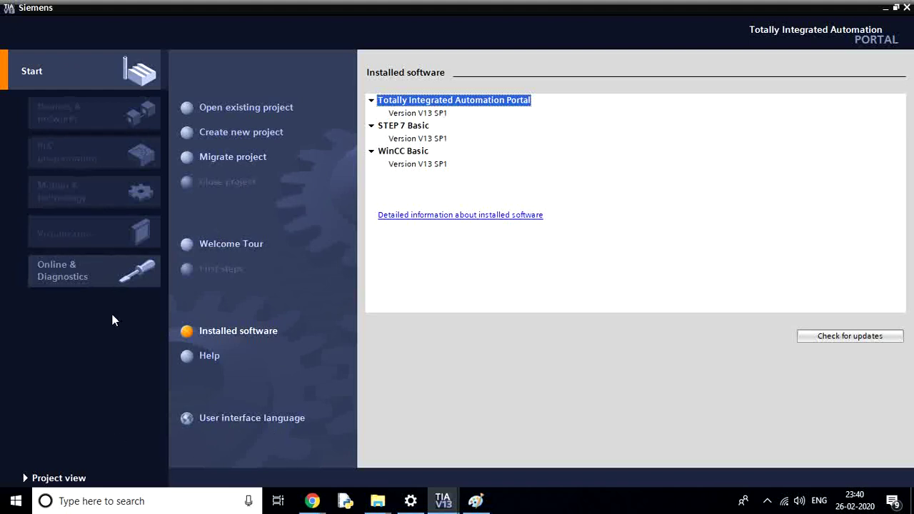
{"action": "left_click", "coordinate": [60, 480]}
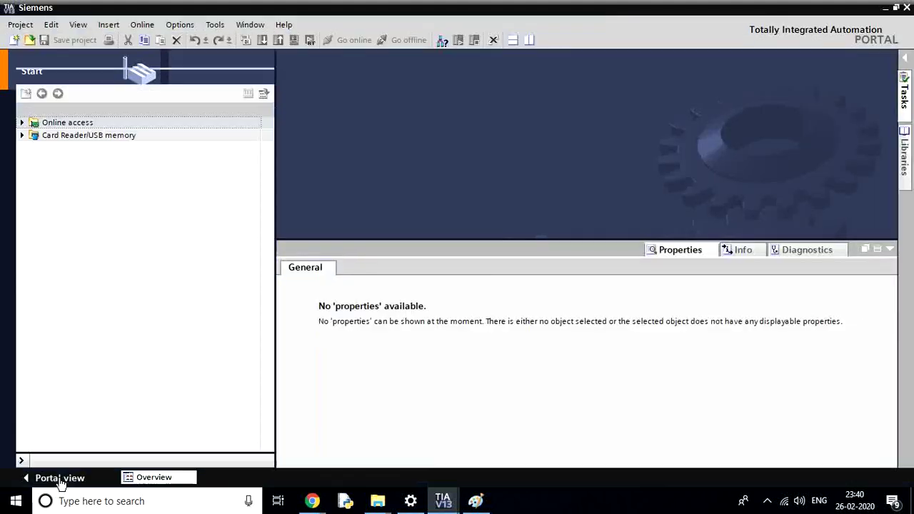
Create a new project named Project1 in the default 17 feb 2020 folder.
{"action": "left_click", "coordinate": [22, 26]}
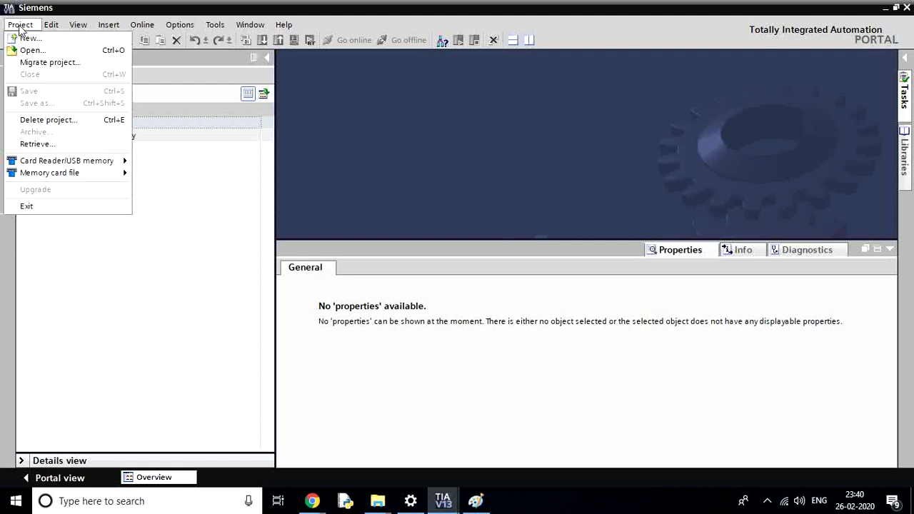
{"action": "left_click", "coordinate": [224, 146]}
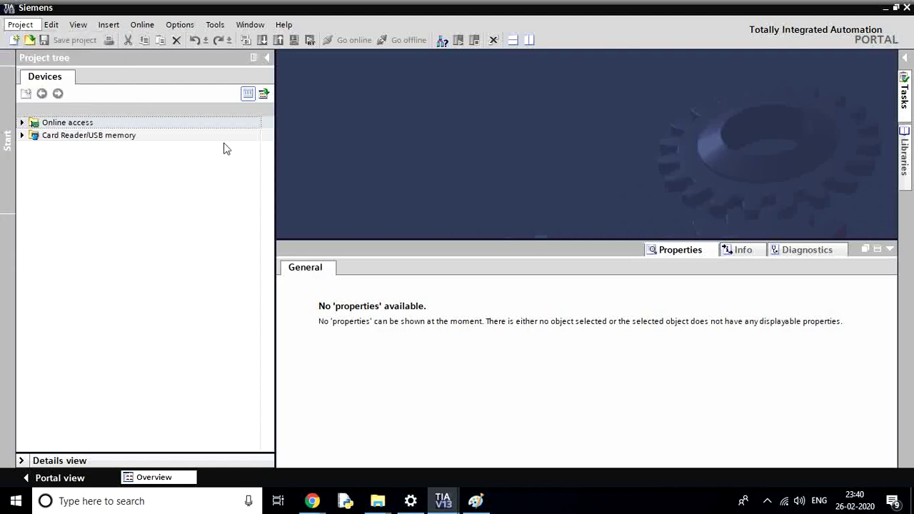
{"action": "left_click", "coordinate": [22, 27]}
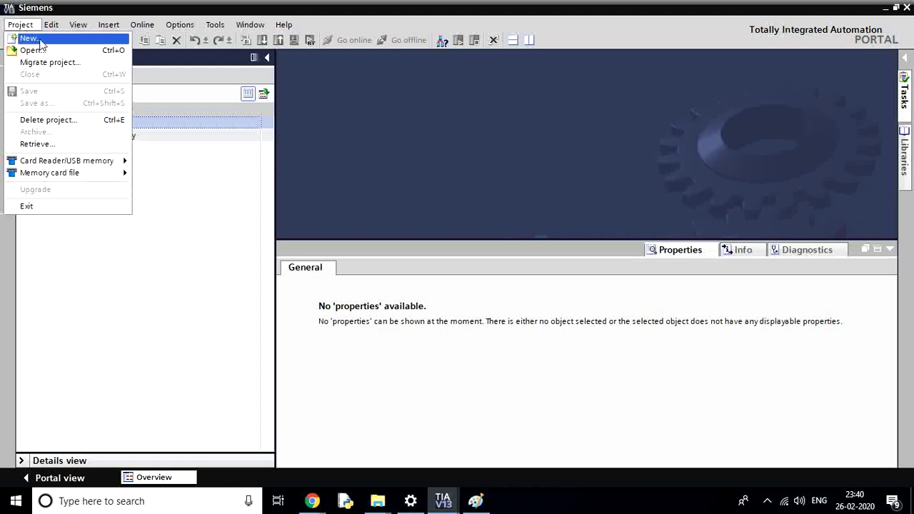
{"action": "left_click", "coordinate": [41, 41]}
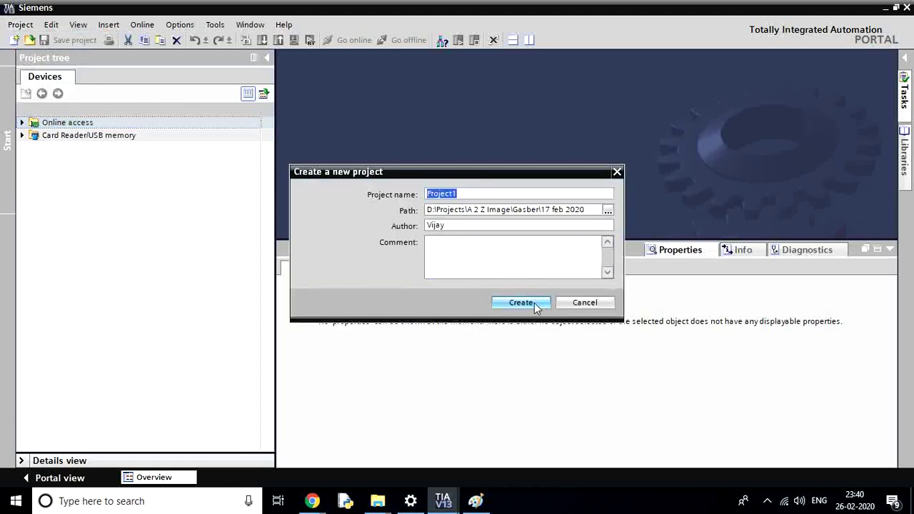
{"action": "left_click", "coordinate": [530, 303]}
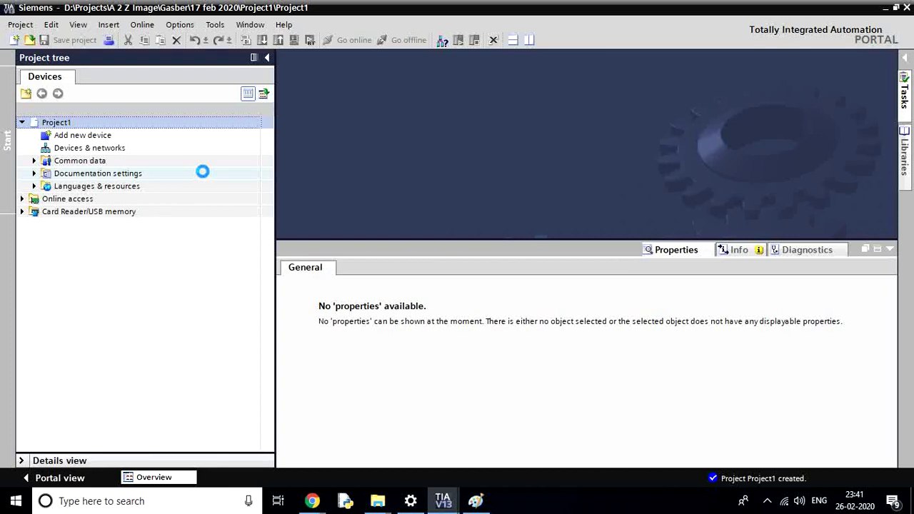
{"action": "left_click", "coordinate": [112, 137]}
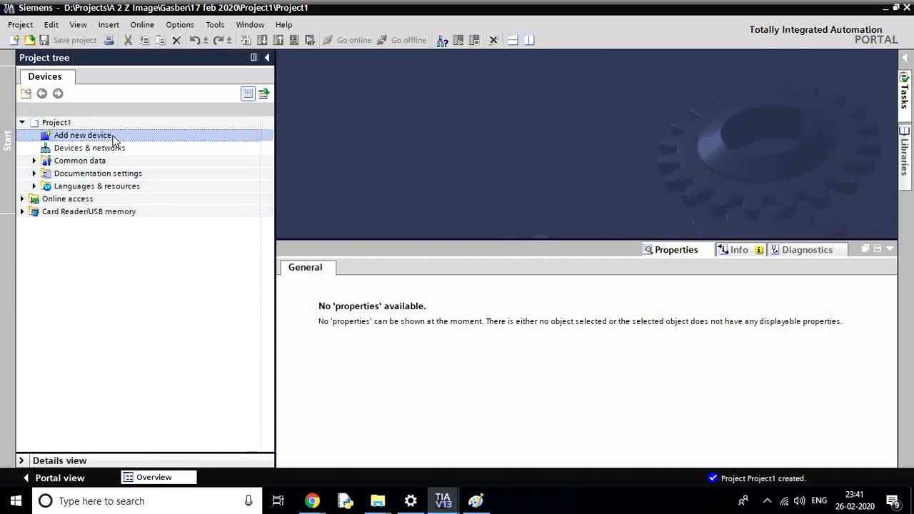
Start adding a device to Project1 and list the SIMATIC S7-1200 CPU models under Controllers.
{"action": "double_click", "coordinate": [80, 140]}
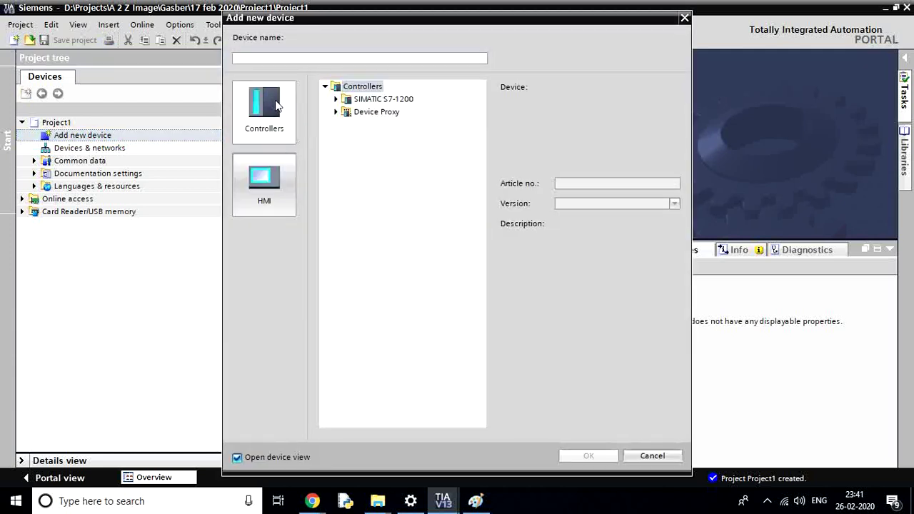
{"action": "left_click", "coordinate": [337, 99]}
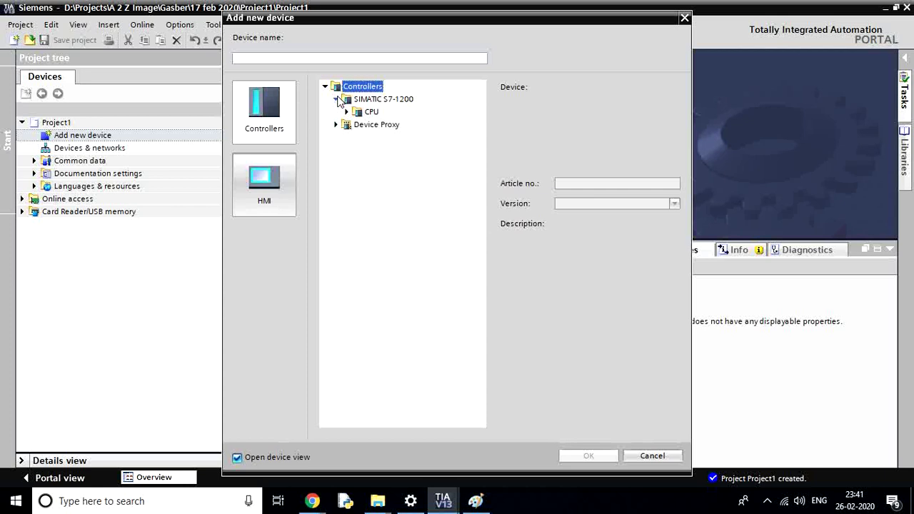
{"action": "left_click", "coordinate": [347, 112]}
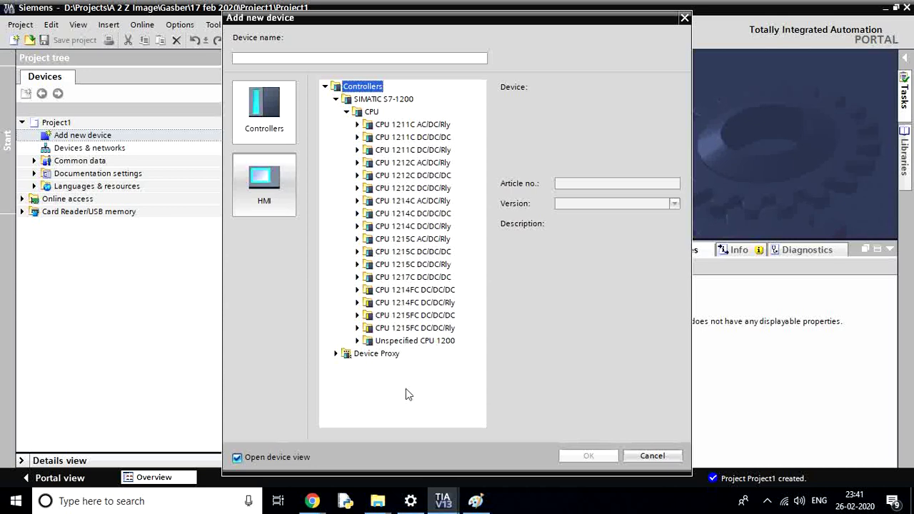
{"action": "left_click", "coordinate": [255, 194]}
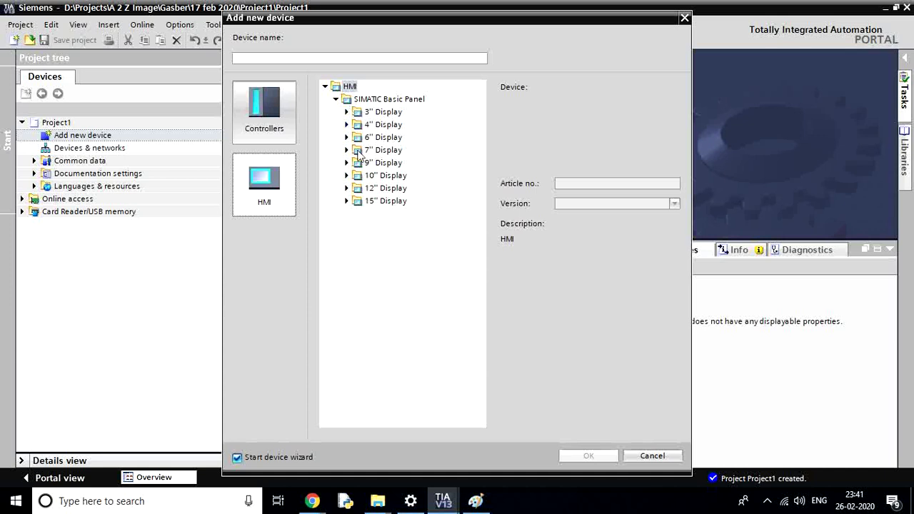
{"action": "left_click", "coordinate": [270, 108]}
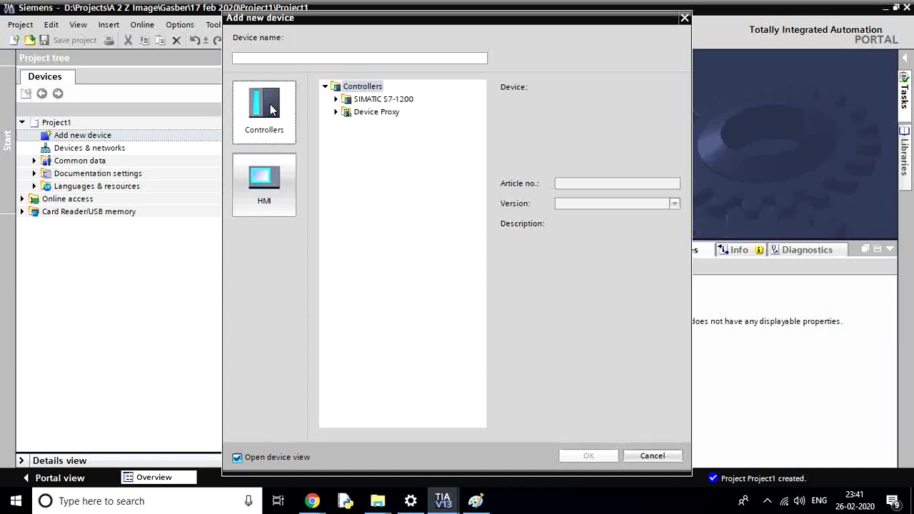
{"action": "left_click", "coordinate": [337, 99]}
{"action": "left_click", "coordinate": [347, 114]}
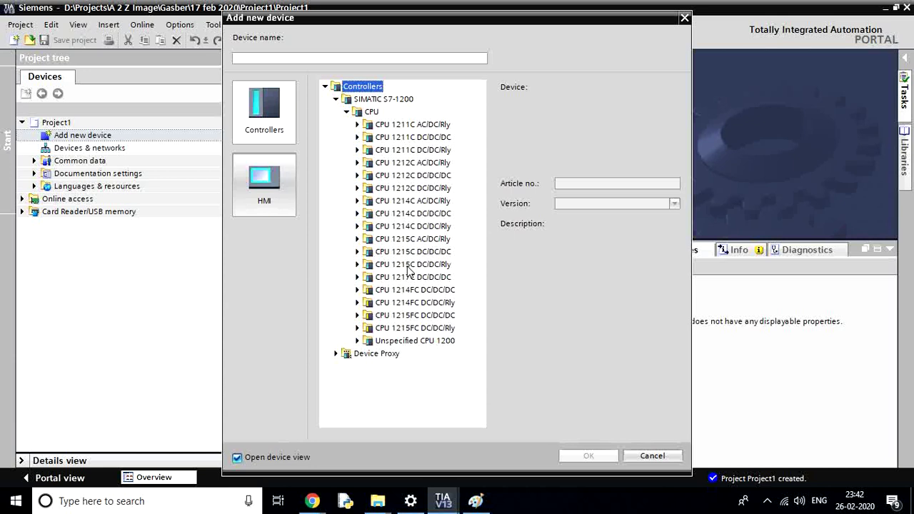
Add CPU 1214C DC/DC/DC 6ES7 214-1AG40-0XB0, firmware V4.1, as PLC_1.
{"action": "left_click", "coordinate": [391, 291]}
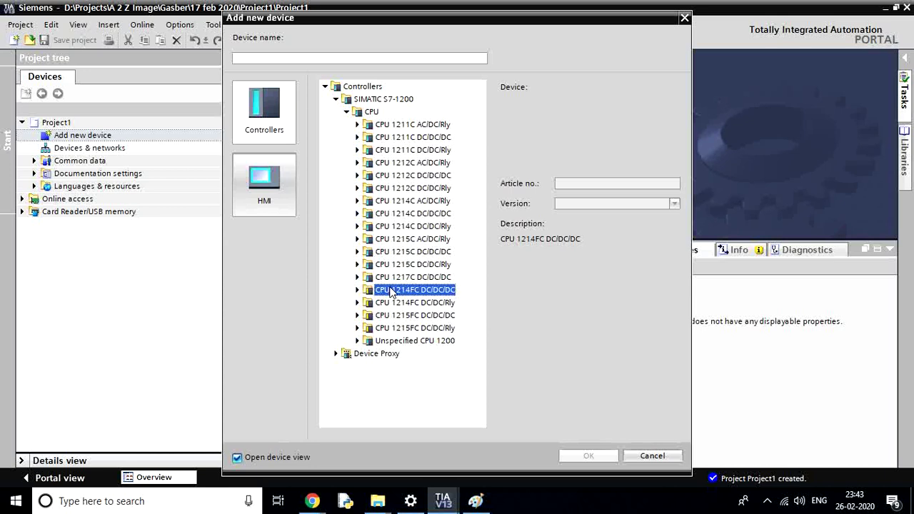
{"action": "left_click", "coordinate": [357, 214]}
{"action": "left_click", "coordinate": [422, 252]}
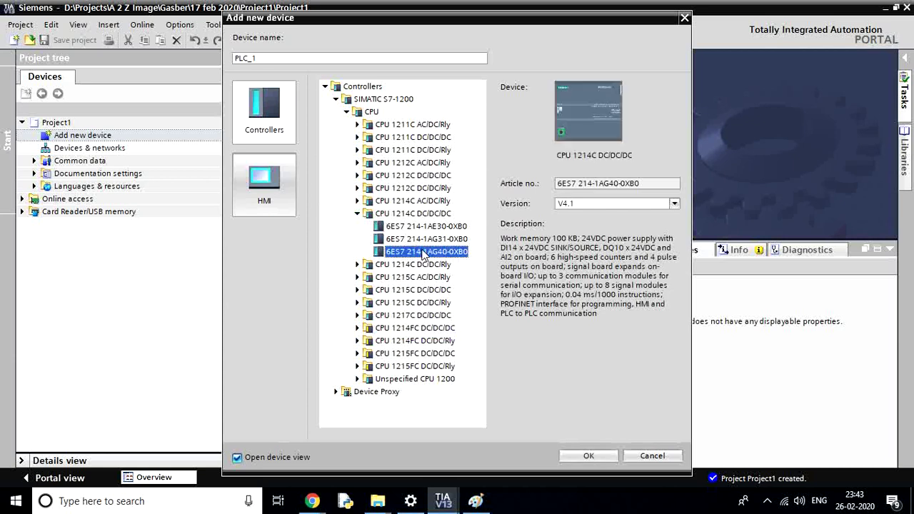
{"action": "left_click", "coordinate": [674, 205]}
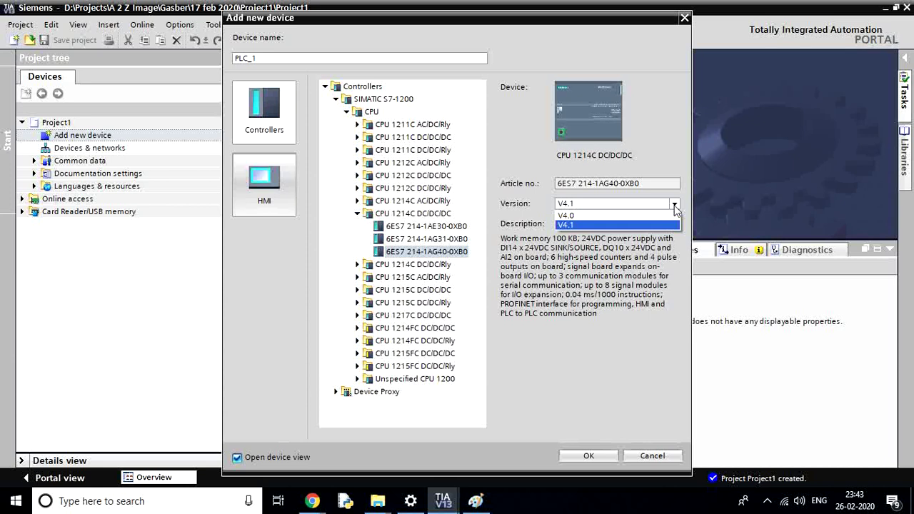
{"action": "left_click", "coordinate": [621, 226]}
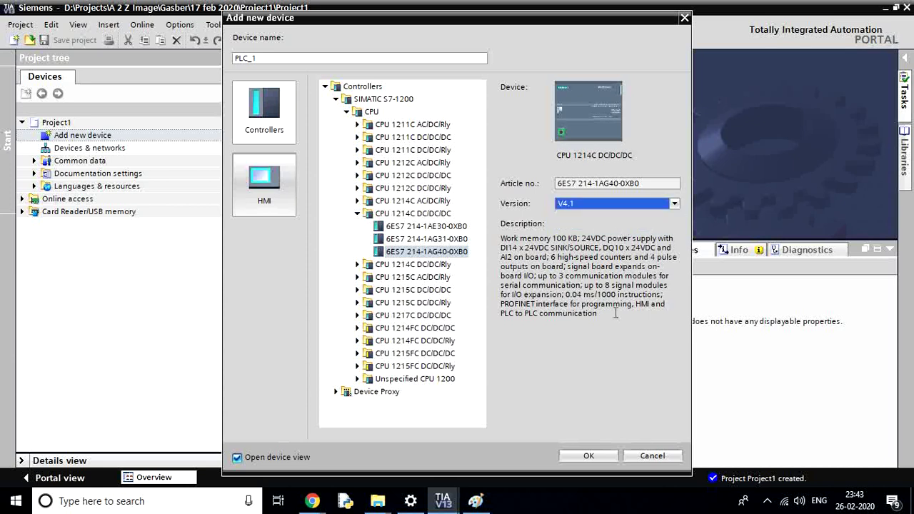
{"action": "left_click", "coordinate": [590, 455]}
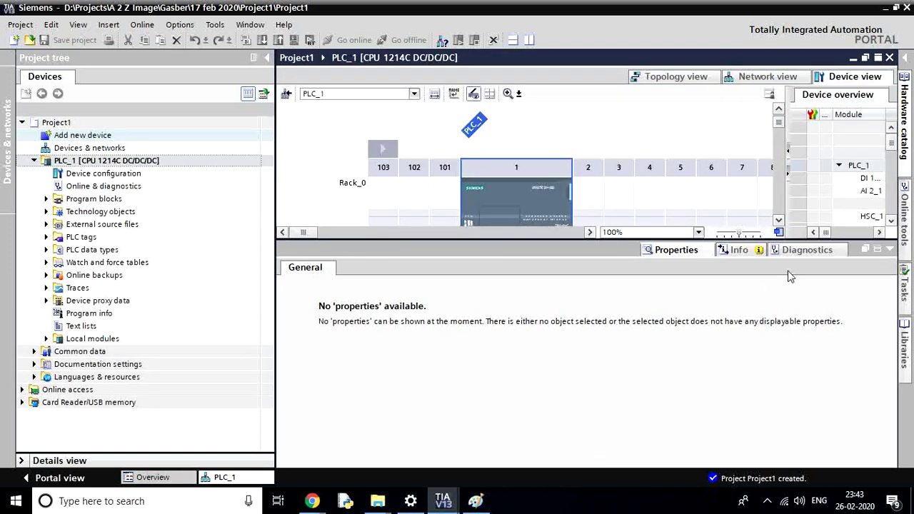
Collapse the Inspector window to enlarge the device view, then save Project1.
{"action": "left_click", "coordinate": [889, 250]}
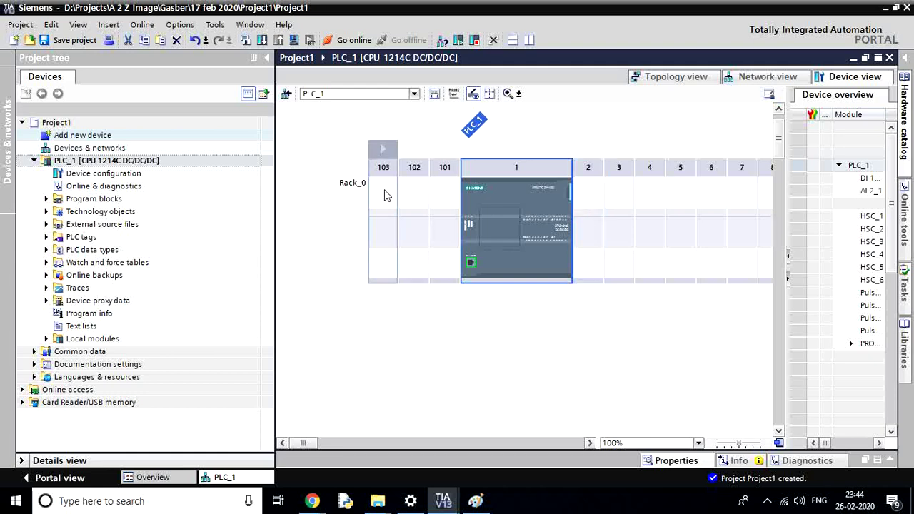
{"action": "left_click", "coordinate": [66, 40]}
{"action": "left_click", "coordinate": [20, 25]}
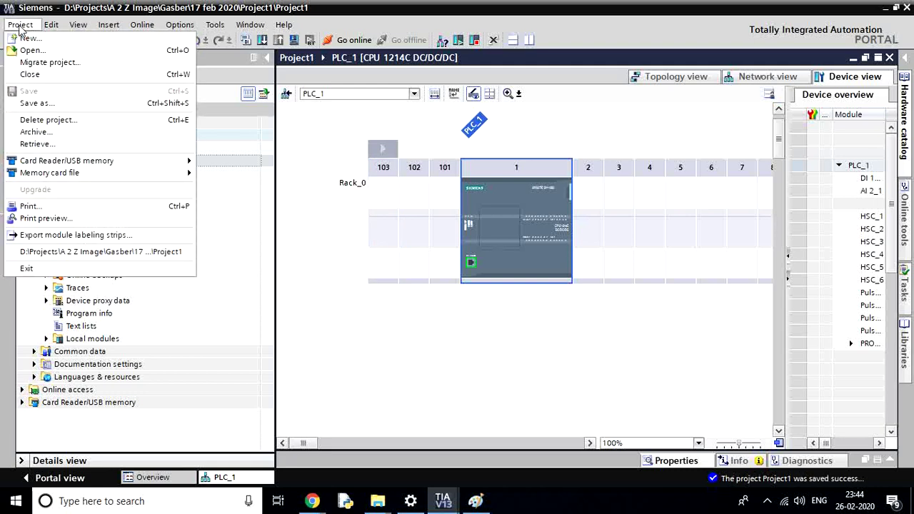
{"action": "left_click", "coordinate": [35, 104]}
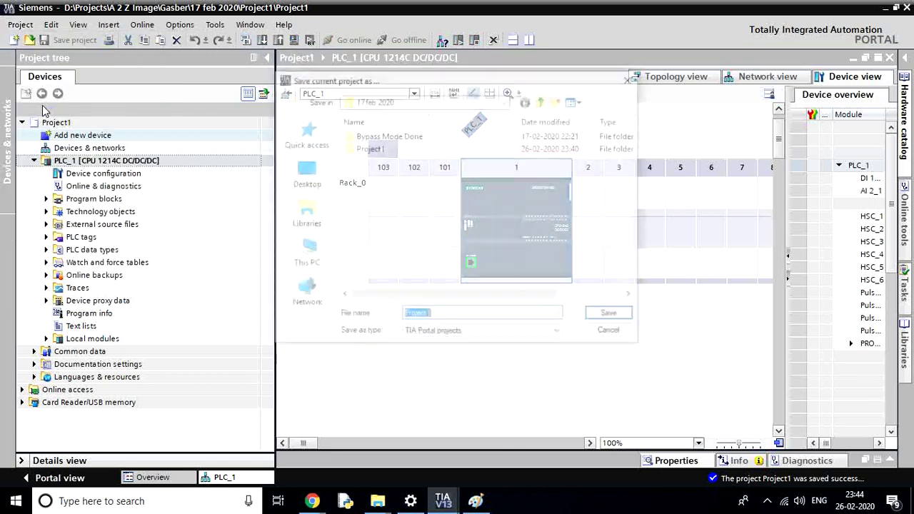
{"action": "left_click", "coordinate": [305, 179]}
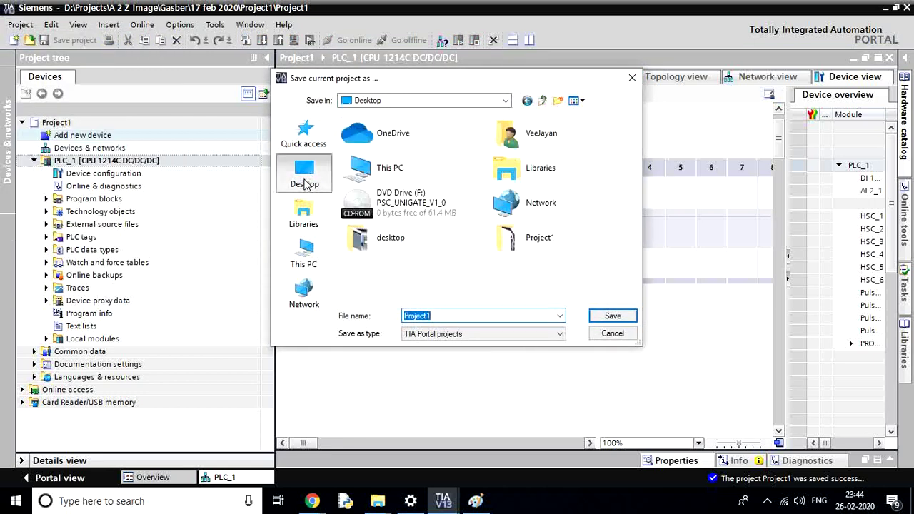
{"action": "left_click", "coordinate": [612, 316]}
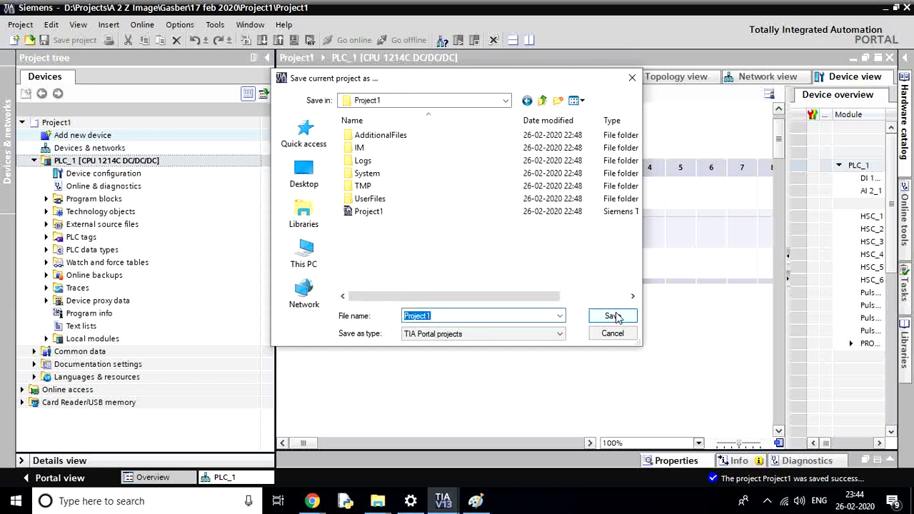
{"action": "left_click", "coordinate": [614, 317]}
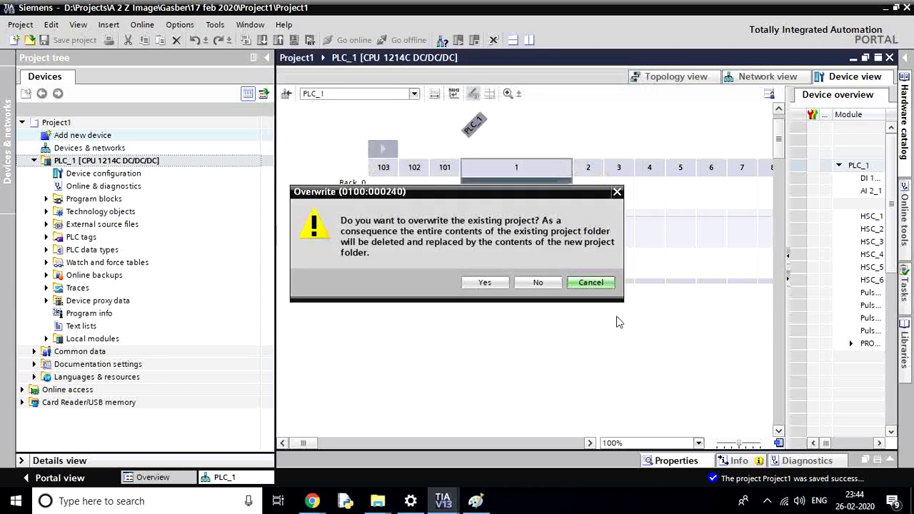
{"action": "left_click", "coordinate": [489, 286]}
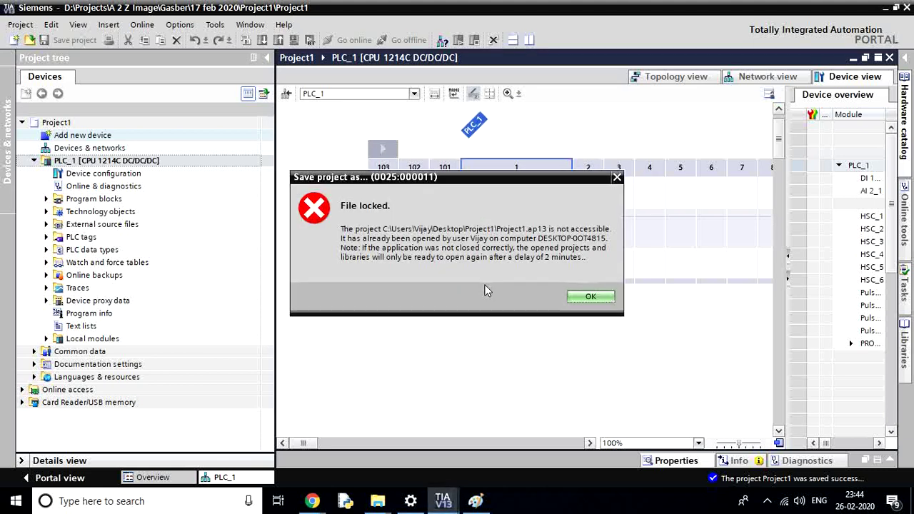
{"action": "left_click", "coordinate": [588, 297]}
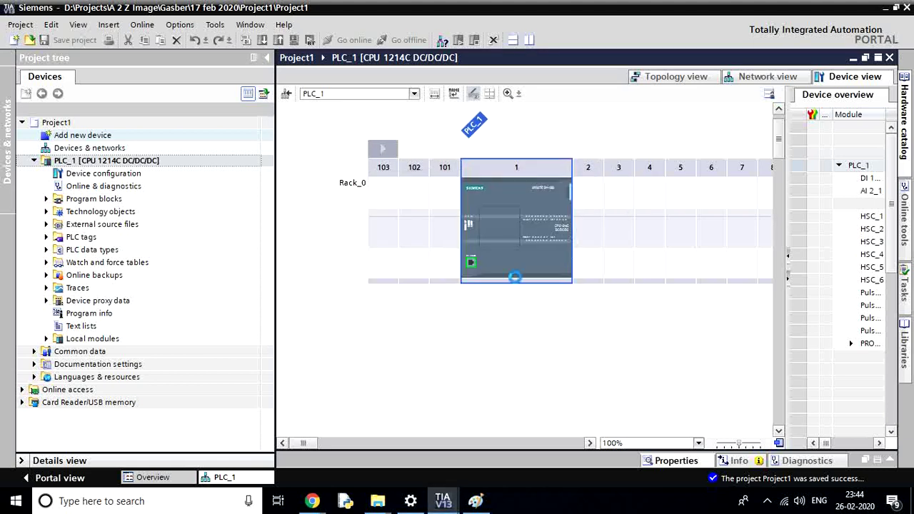
Save Project1 as a copy inside a new Desktop folder named 'test'.
{"action": "left_click", "coordinate": [24, 26]}
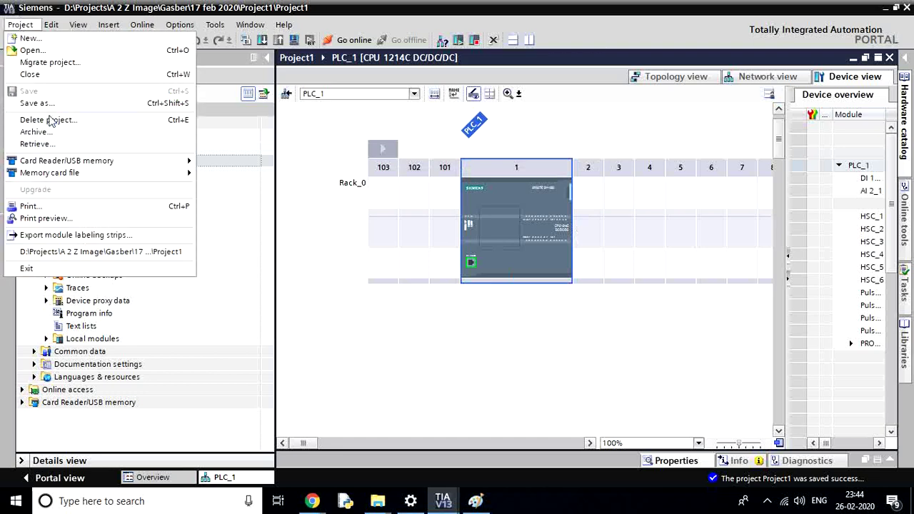
{"action": "left_click", "coordinate": [40, 103]}
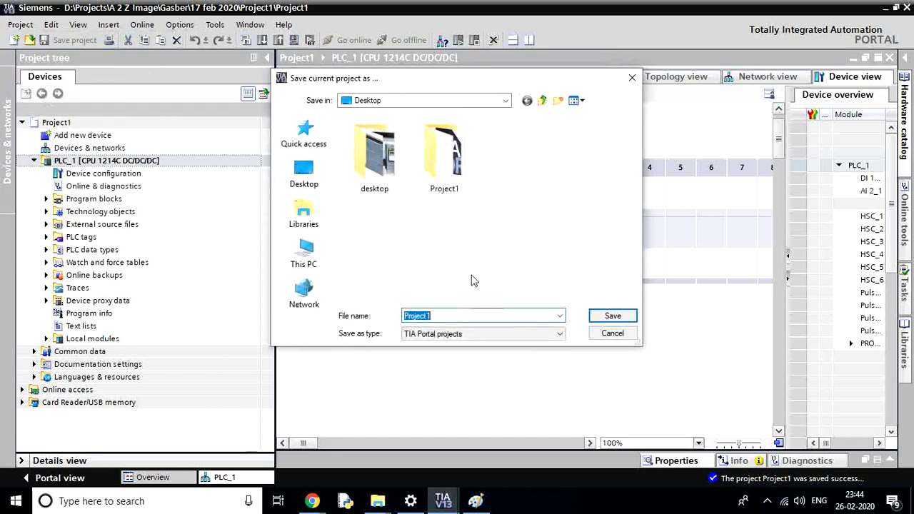
{"action": "left_click", "coordinate": [560, 102]}
{"action": "type", "text": "test"}
{"action": "key", "text": "Return"}
{"action": "double_click", "coordinate": [512, 172]}
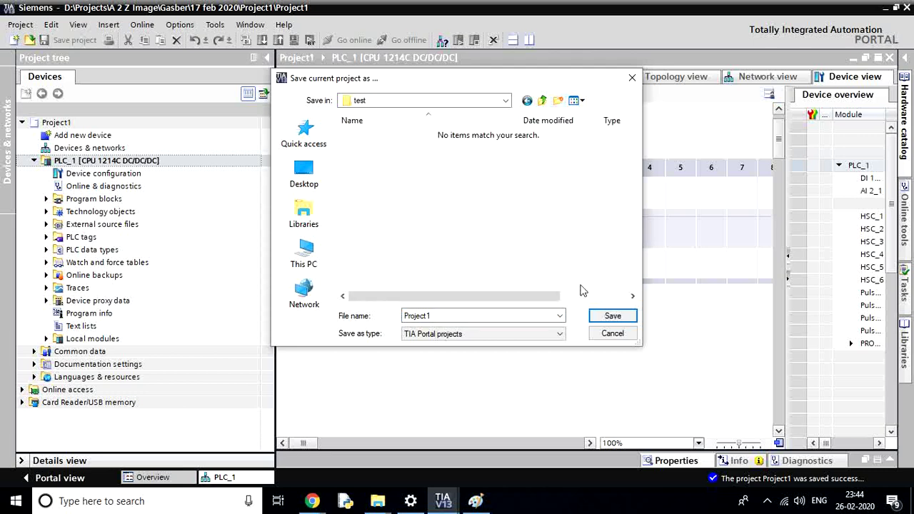
{"action": "left_click", "coordinate": [606, 316]}
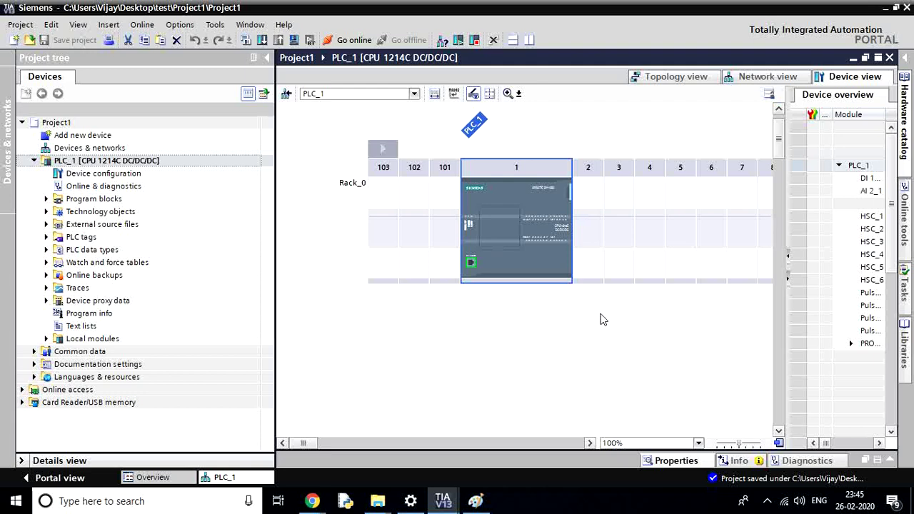
Begin archiving Project1, then cancel the archive dialog.
{"action": "left_click", "coordinate": [26, 27]}
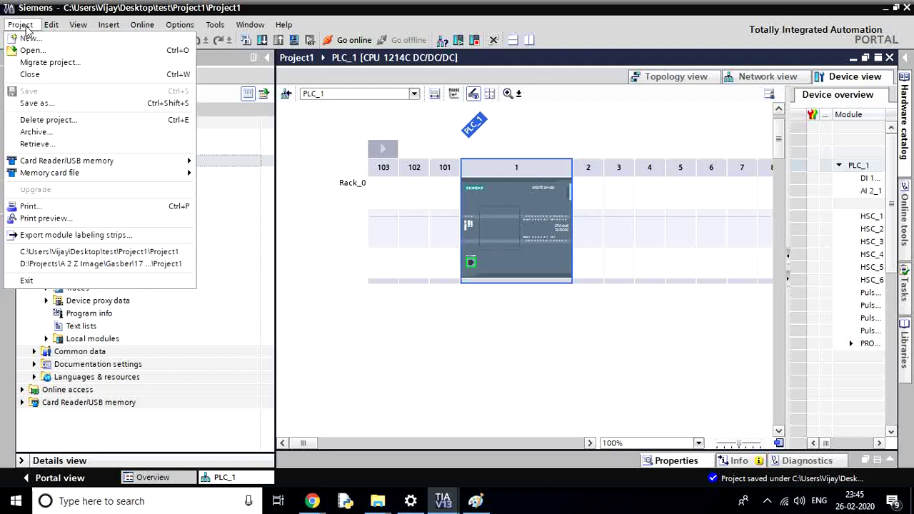
{"action": "left_click", "coordinate": [45, 134]}
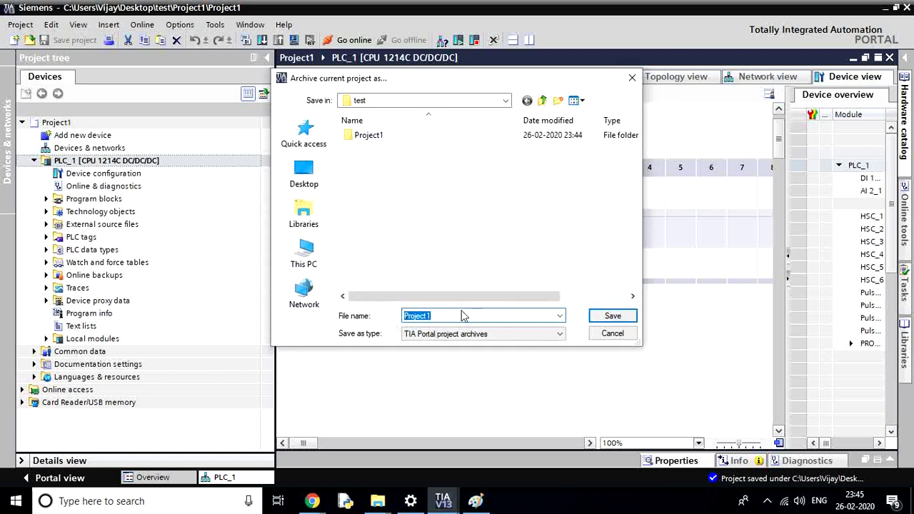
{"action": "left_click", "coordinate": [607, 319]}
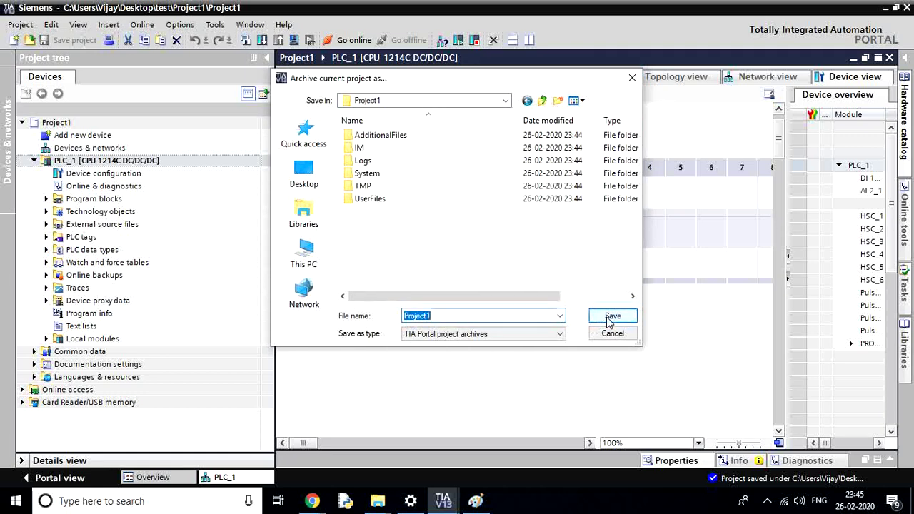
{"action": "left_click", "coordinate": [543, 101]}
{"action": "left_click", "coordinate": [632, 77]}
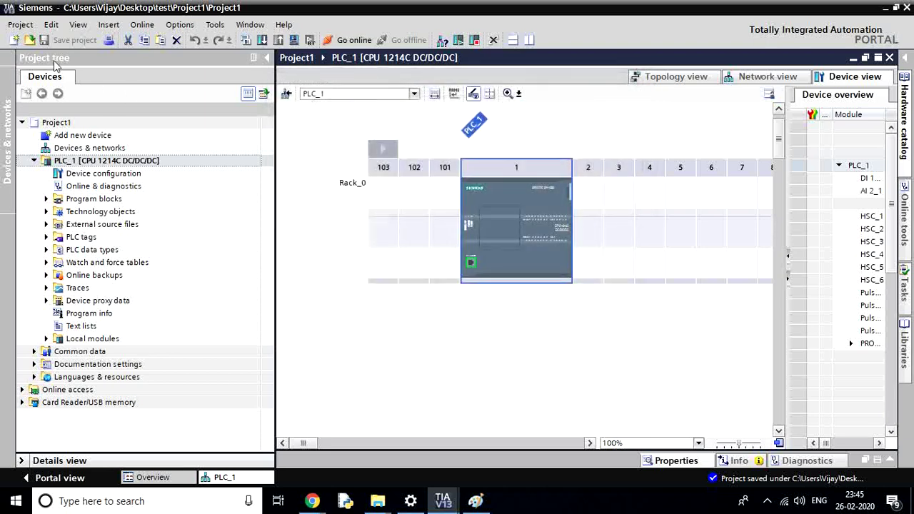
Archive Project1 into Desktop\test, appending '(2)' to the archive file name.
{"action": "left_click", "coordinate": [20, 25]}
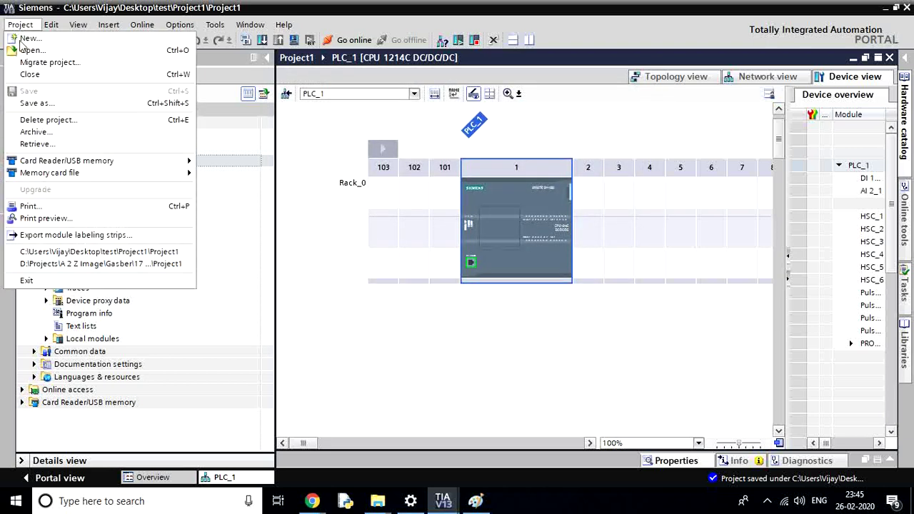
{"action": "left_click", "coordinate": [47, 134]}
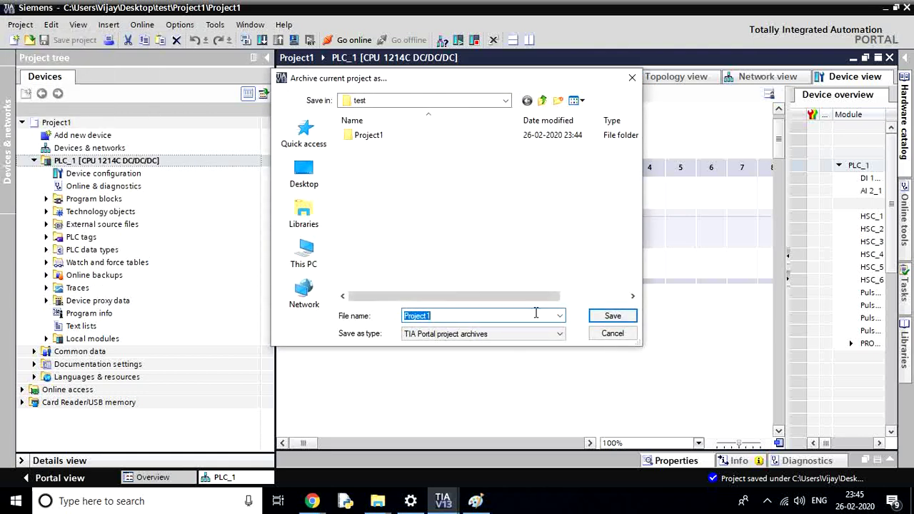
{"action": "left_click", "coordinate": [604, 321]}
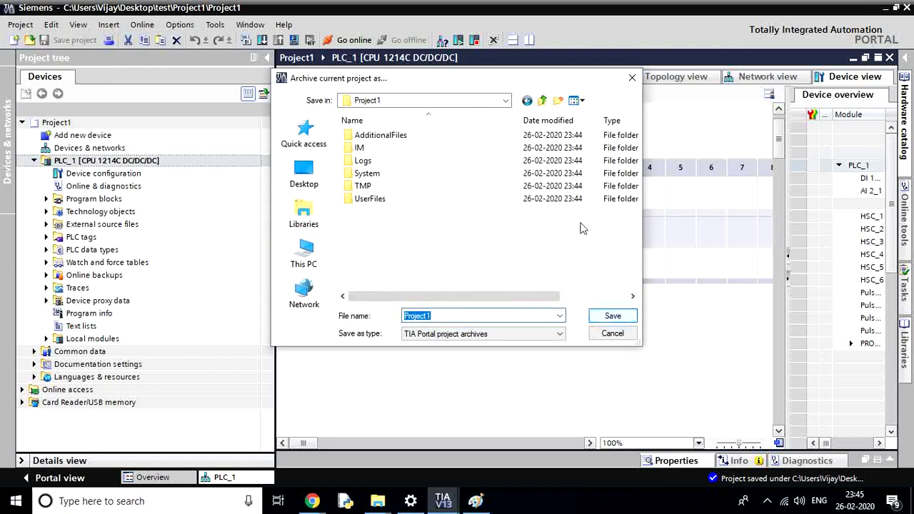
{"action": "double_click", "coordinate": [540, 100]}
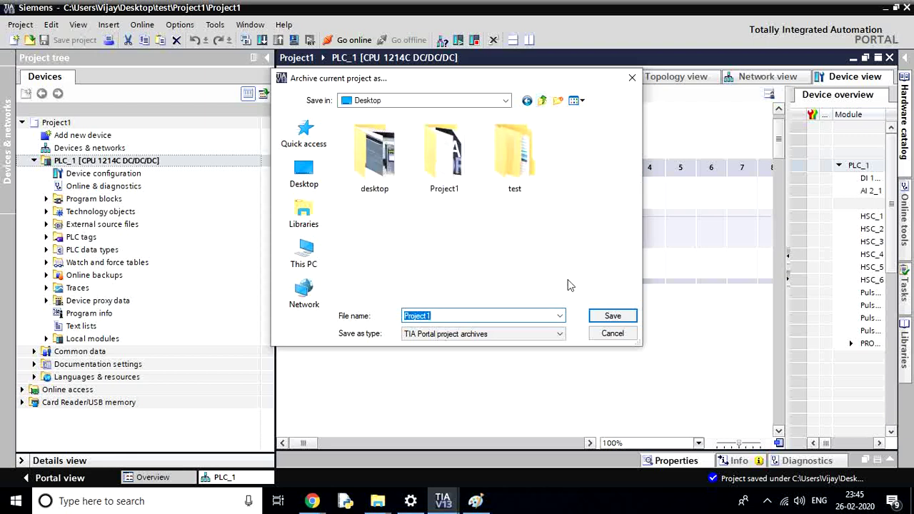
{"action": "double_click", "coordinate": [530, 180]}
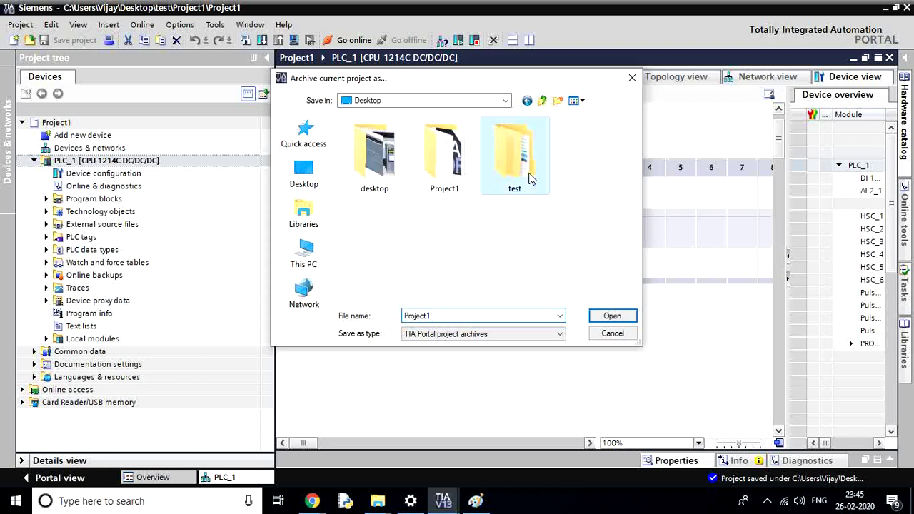
{"action": "left_click", "coordinate": [531, 319]}
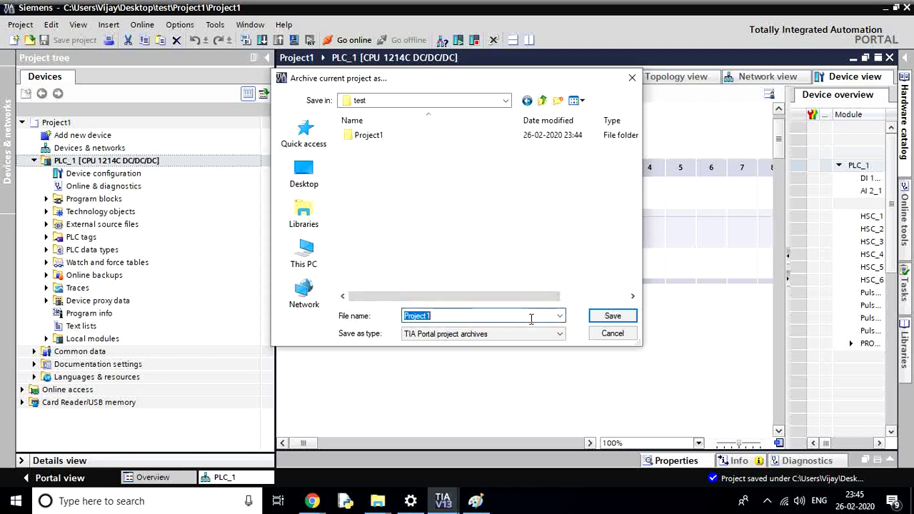
{"action": "left_click", "coordinate": [531, 319]}
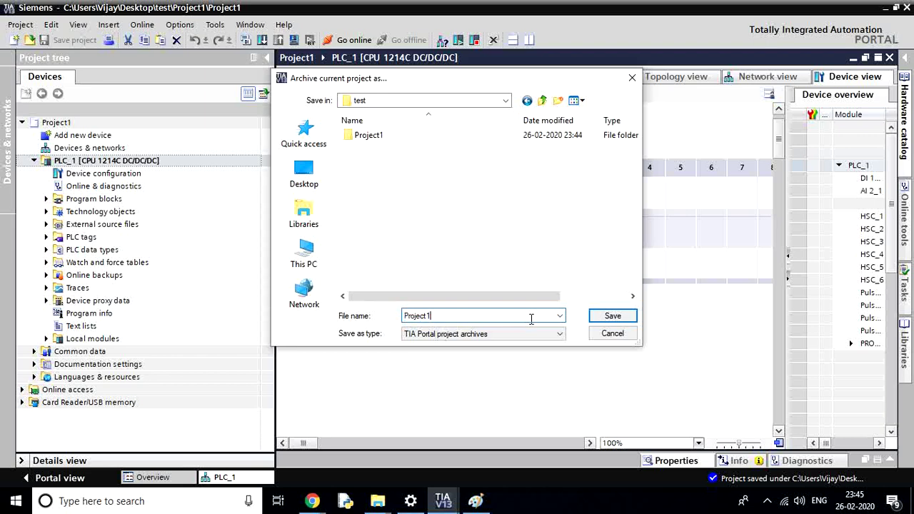
{"action": "type", "text": "(2)"}
{"action": "key", "text": "Return"}
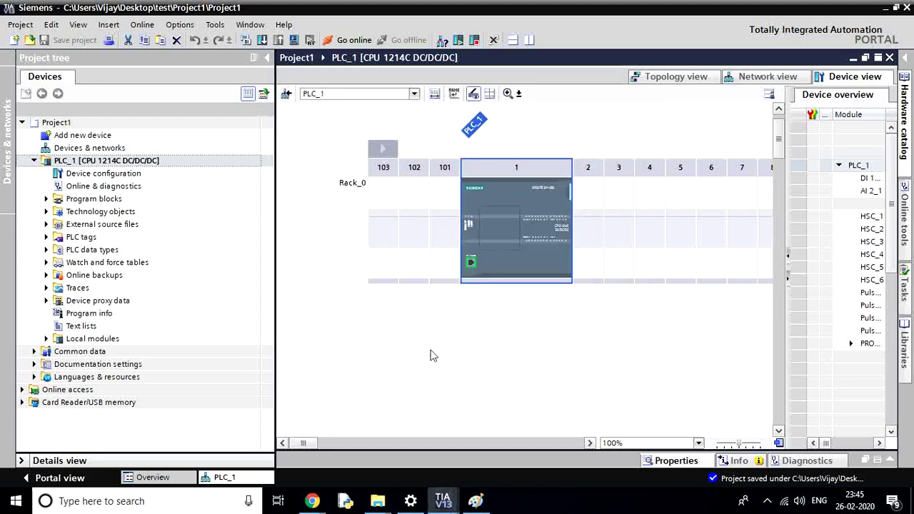
{"action": "left_click", "coordinate": [377, 502]}
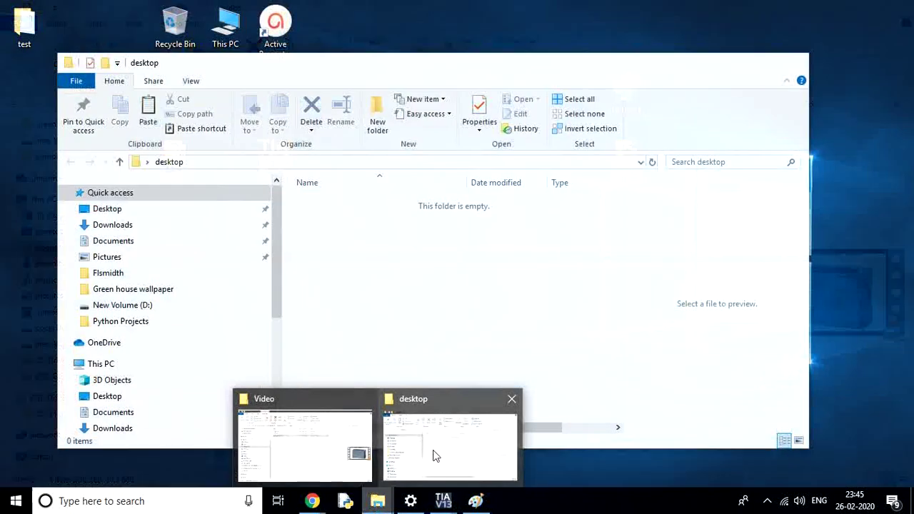
In File Explorer, open Desktop\test\Project1 and widen the Type column to read file types.
{"action": "left_click", "coordinate": [433, 450]}
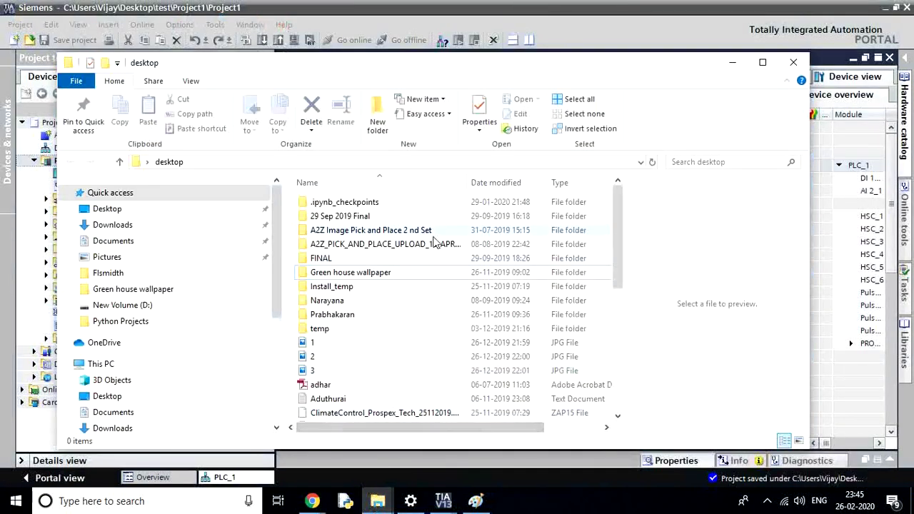
{"action": "left_click", "coordinate": [113, 212]}
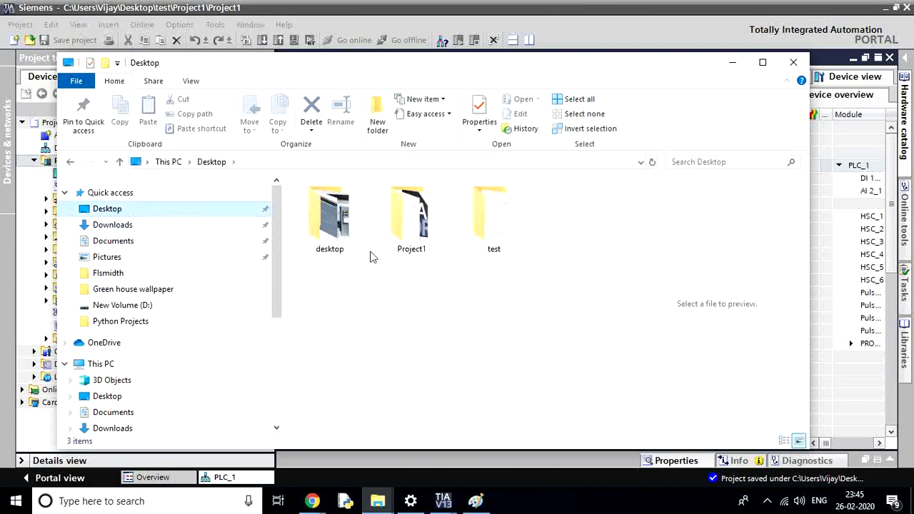
{"action": "left_click", "coordinate": [495, 236]}
{"action": "double_click", "coordinate": [496, 235]}
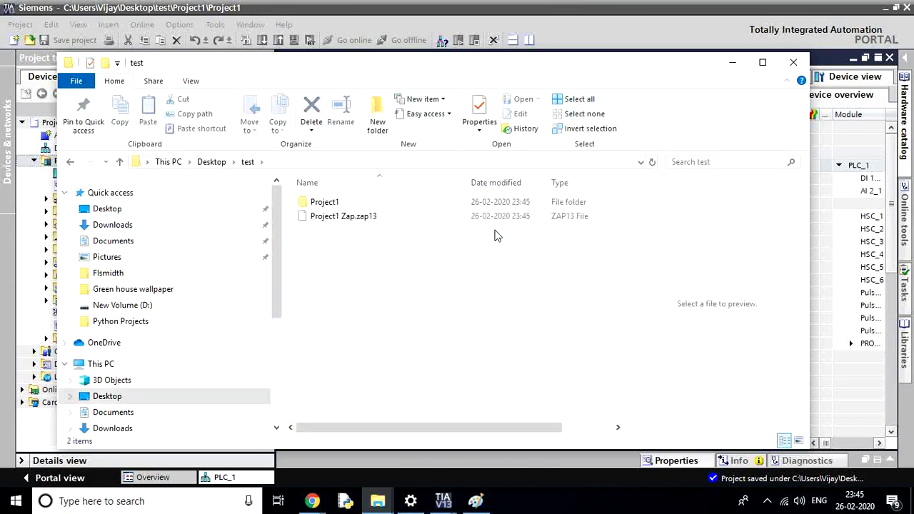
{"action": "left_click", "coordinate": [771, 65]}
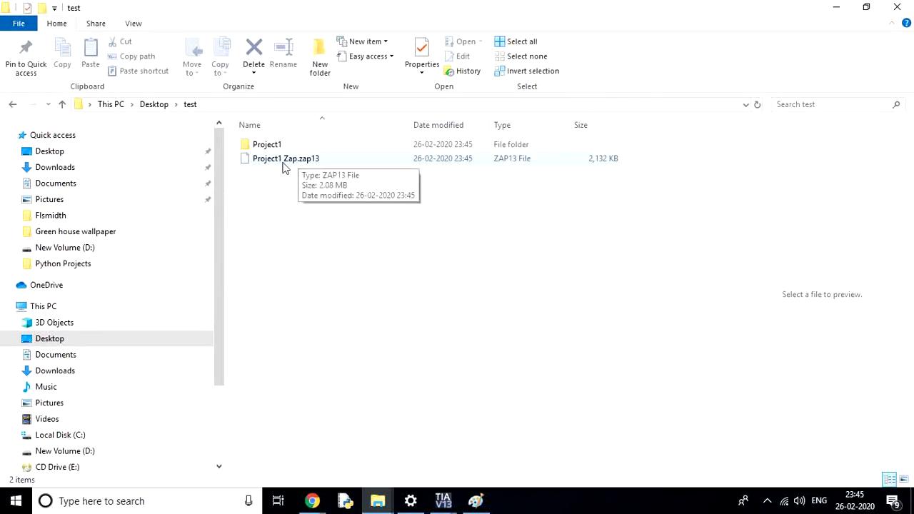
{"action": "left_click", "coordinate": [261, 146]}
{"action": "double_click", "coordinate": [262, 148]}
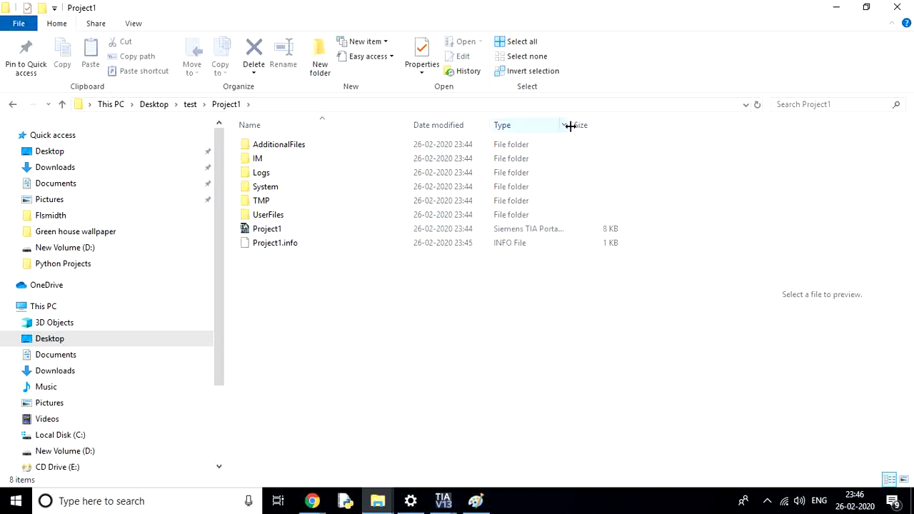
{"action": "left_click_drag", "start_coordinate": [571, 125], "coordinate": [659, 125]}
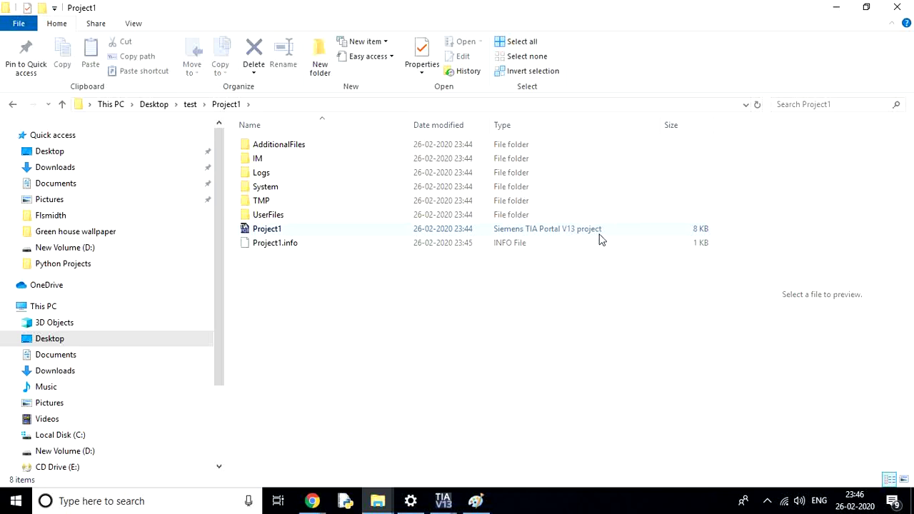
Back in TIA Portal, open Help > Installed software and select the TIA Portal V13 SP1 entry.
{"action": "mouse_move", "coordinate": [444, 501]}
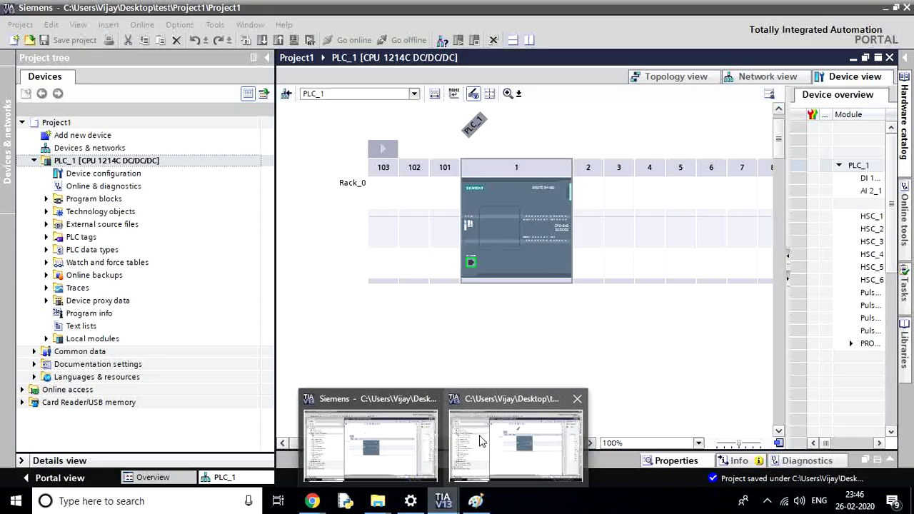
{"action": "left_click", "coordinate": [479, 435]}
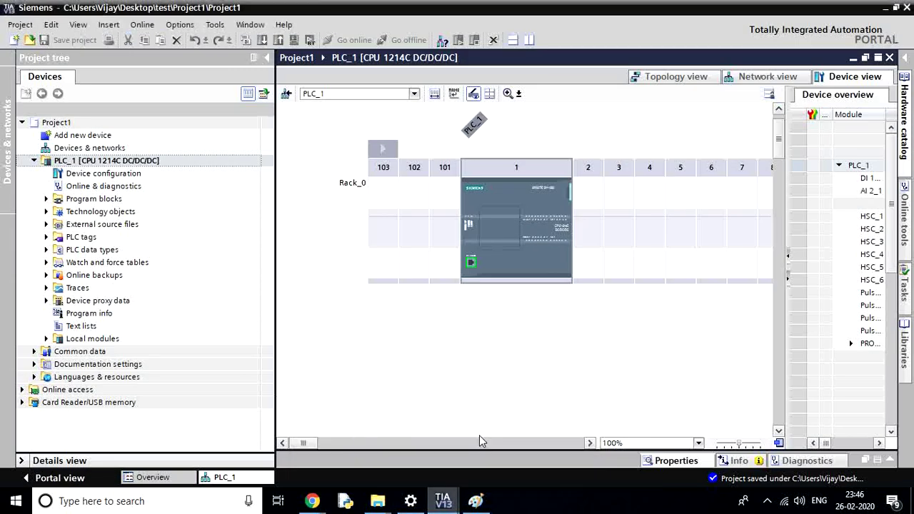
{"action": "left_click", "coordinate": [284, 25]}
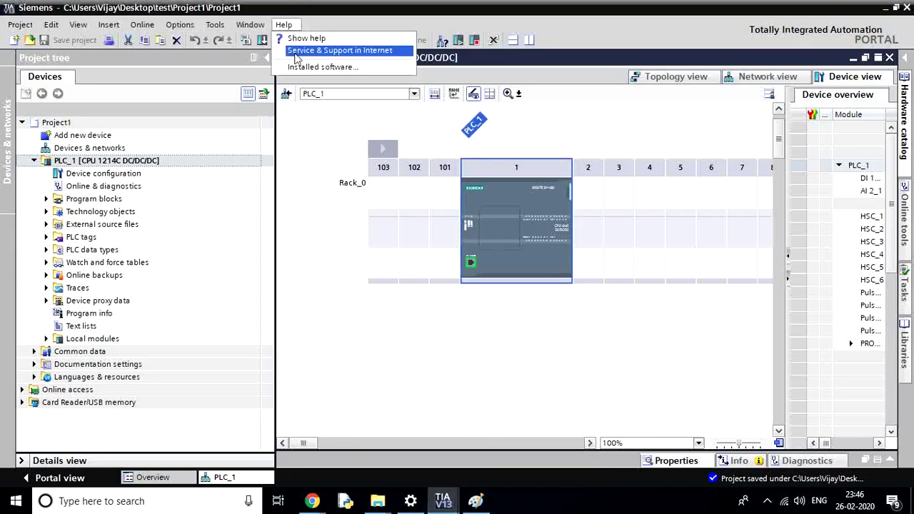
{"action": "left_click", "coordinate": [309, 67]}
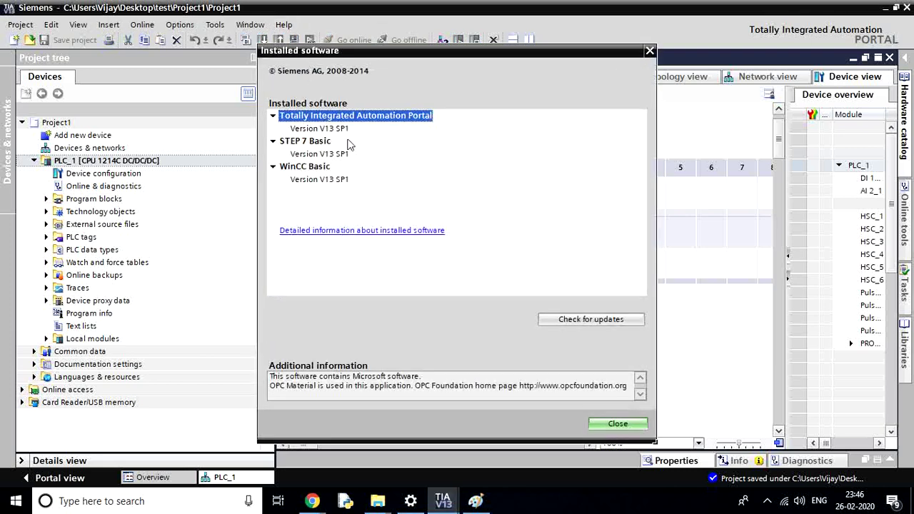
{"action": "left_click", "coordinate": [329, 130]}
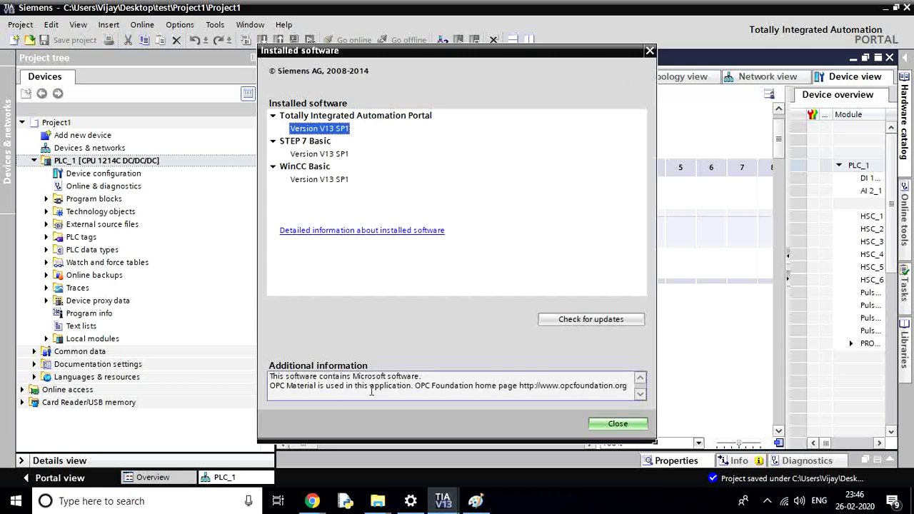
{"action": "left_click", "coordinate": [772, 502]}
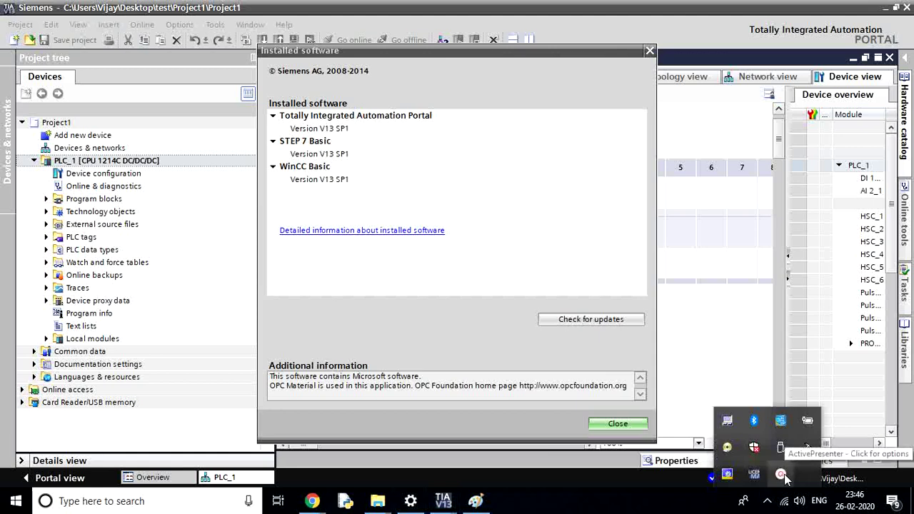